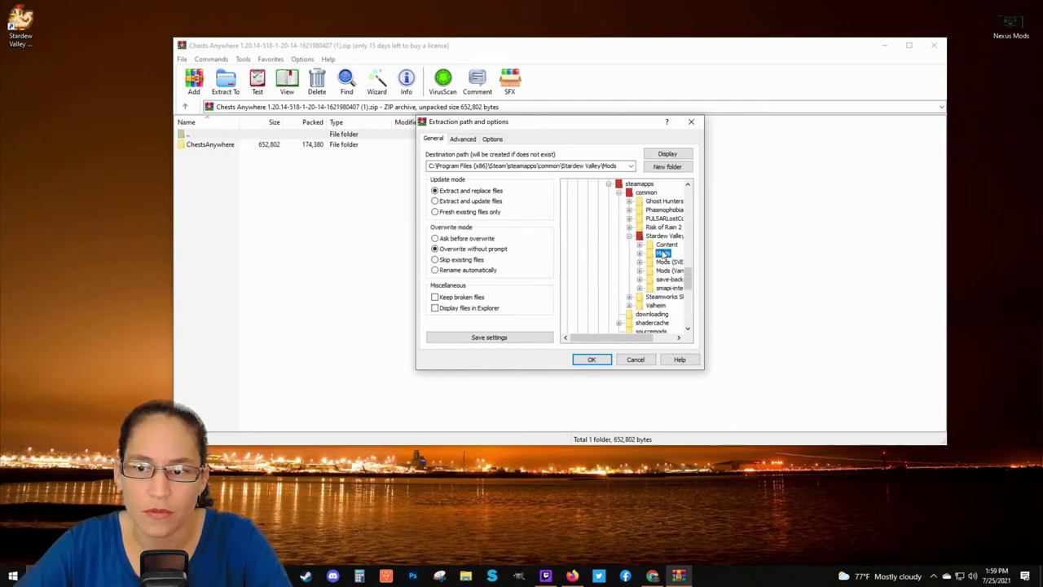
Step: Confirm extracting the ChestsAnywhere folder into the Stardew Valley Mods folder
{"action": "left_click", "coordinate": [593, 359]}
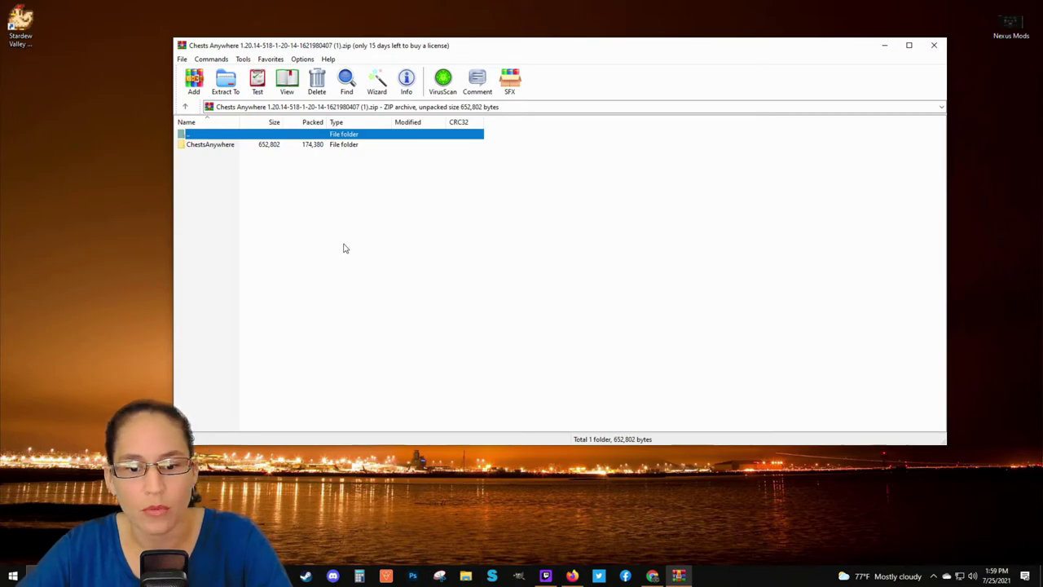
Step: Browse to C:\Program Files (x86)\Steam\steamapps\common\Stardew Valley\Mods to find ChestsAnywhere
{"action": "left_click", "coordinate": [465, 576]}
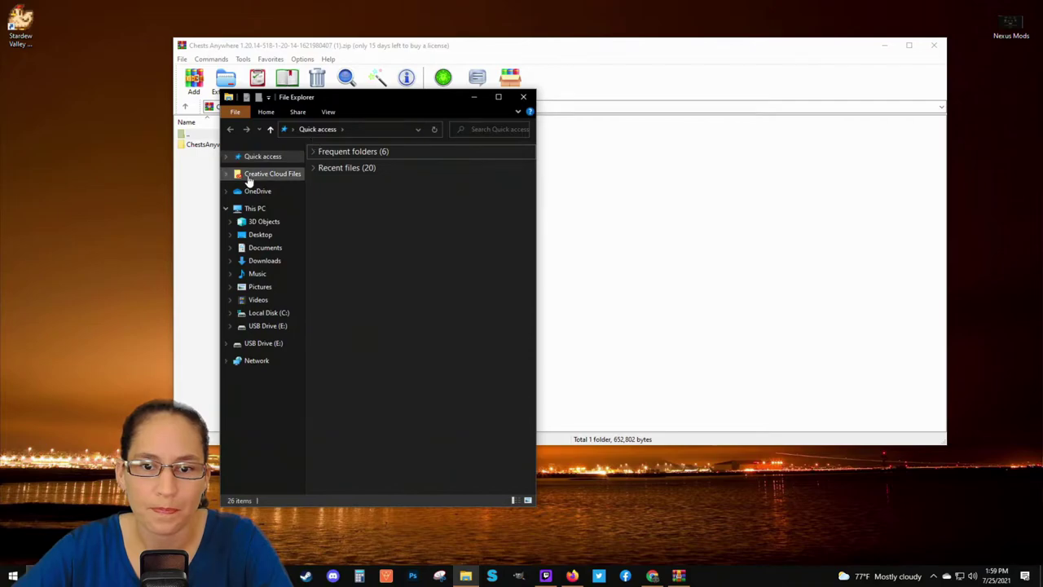
{"action": "left_click", "coordinate": [251, 316]}
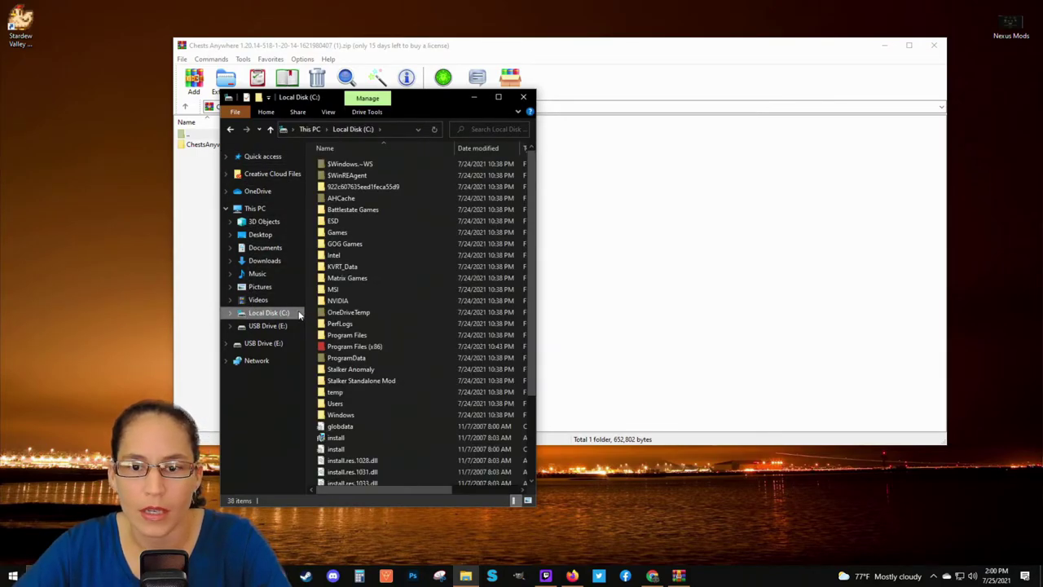
{"action": "double_click", "coordinate": [356, 346]}
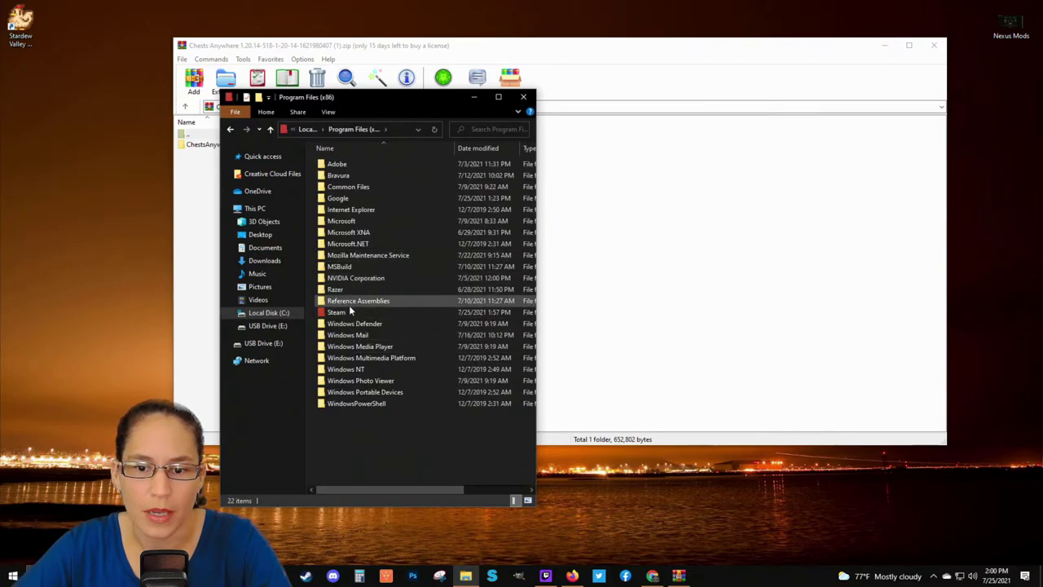
{"action": "left_click", "coordinate": [349, 313]}
{"action": "double_click", "coordinate": [349, 313]}
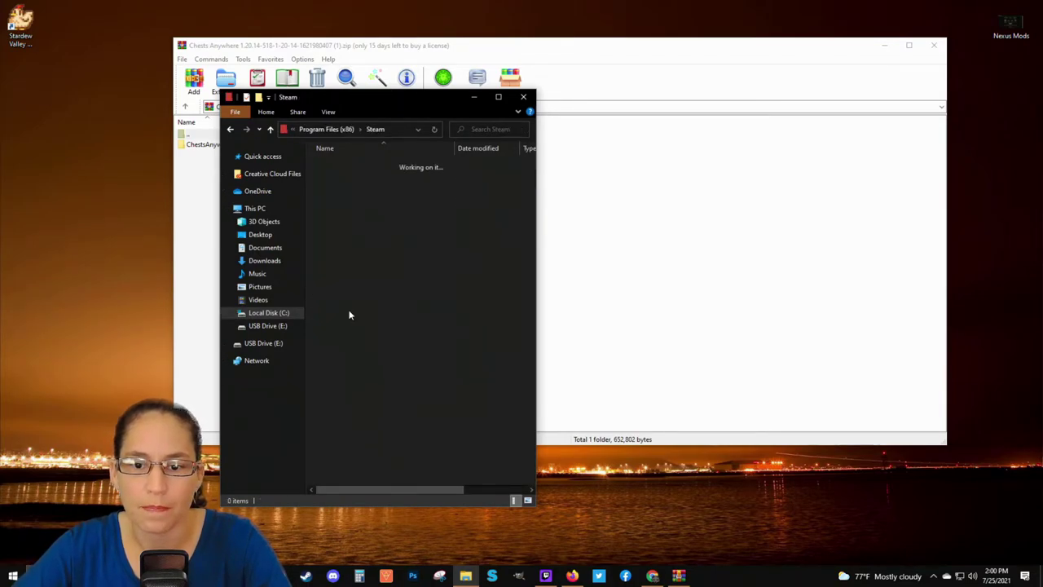
{"action": "double_click", "coordinate": [342, 352]}
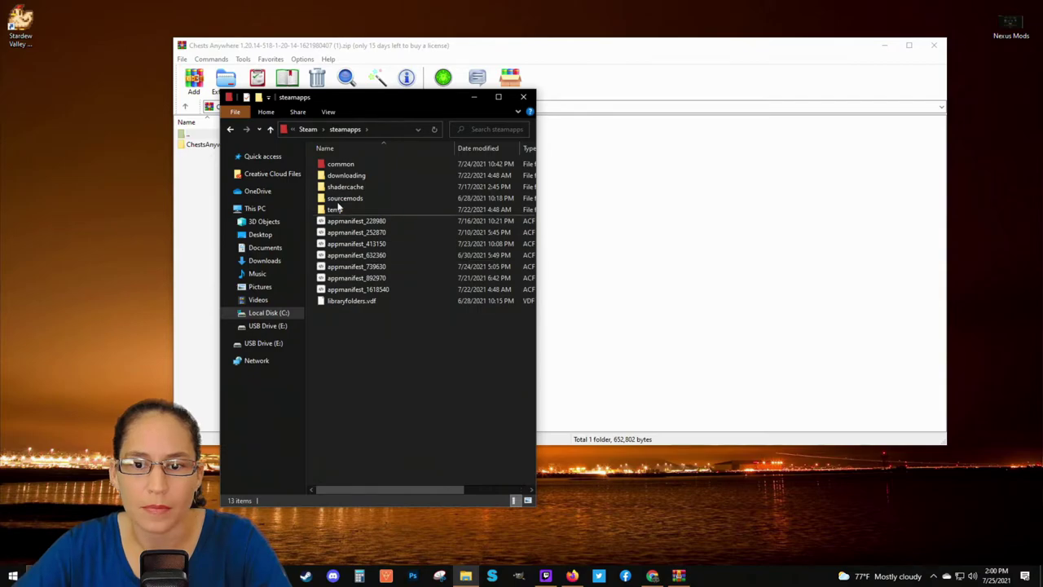
{"action": "double_click", "coordinate": [339, 165]}
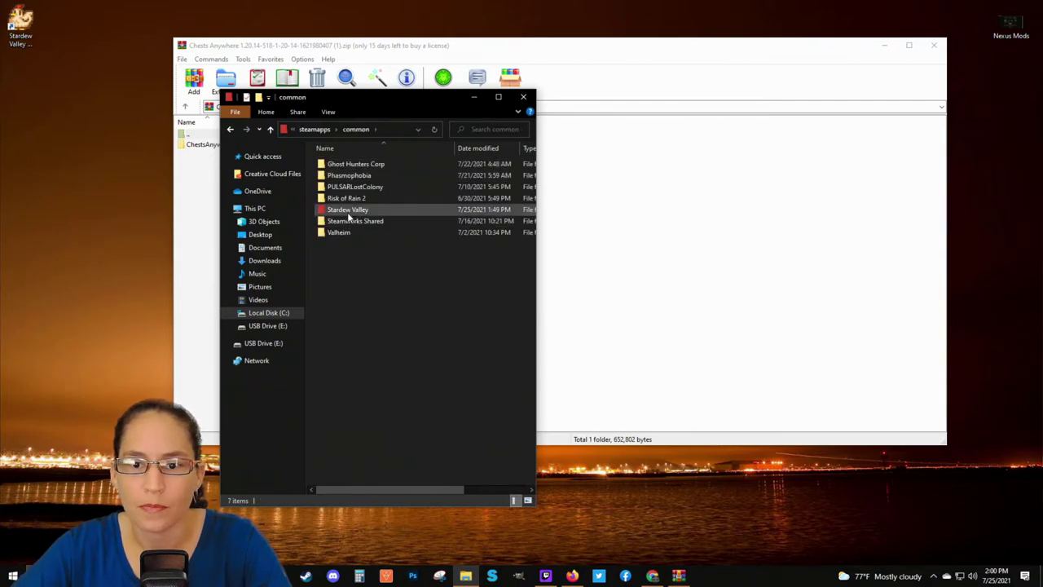
{"action": "double_click", "coordinate": [349, 209]}
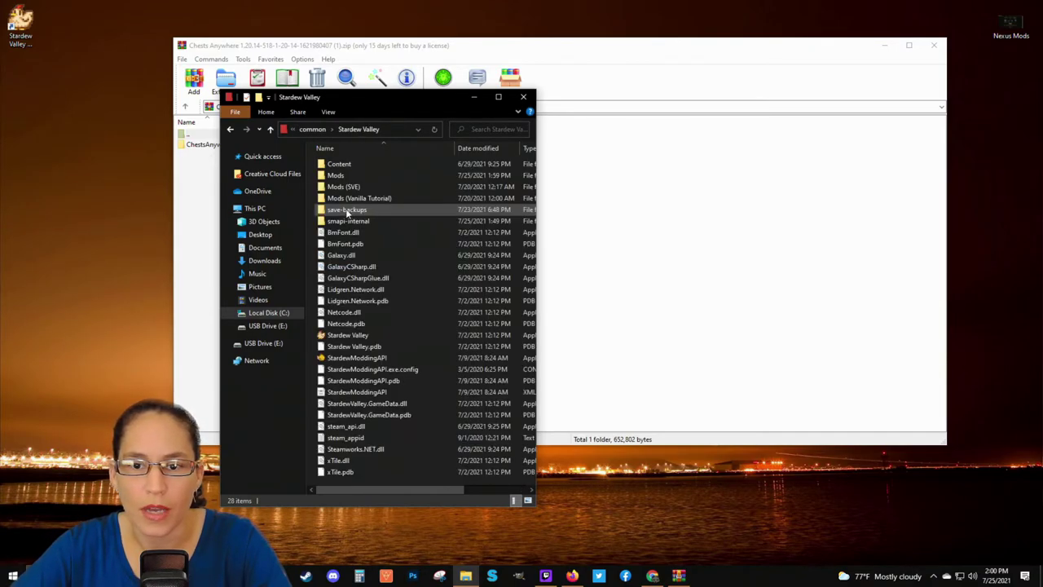
{"action": "double_click", "coordinate": [342, 177]}
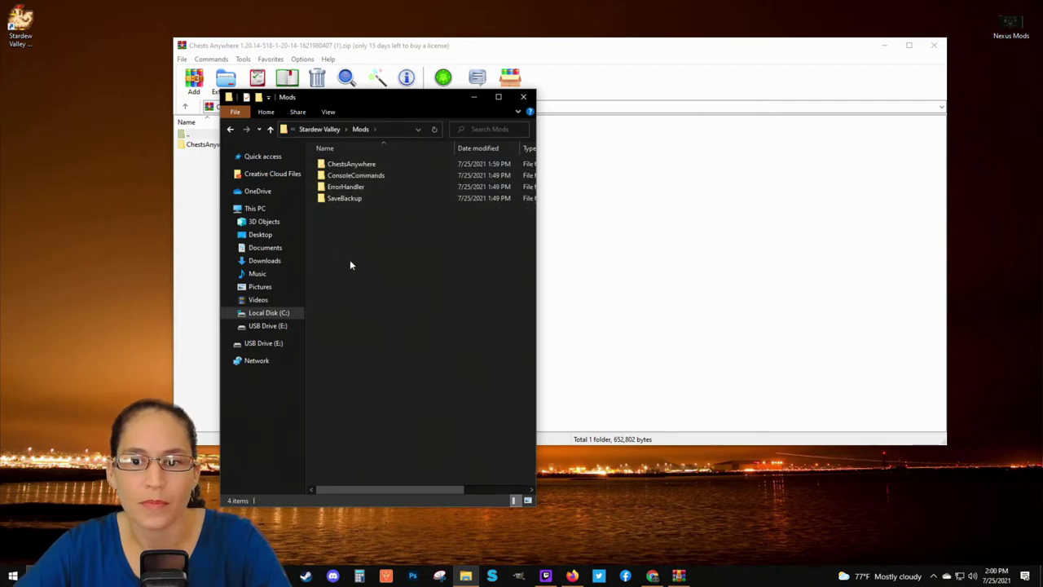
{"action": "mouse_move", "coordinate": [340, 168]}
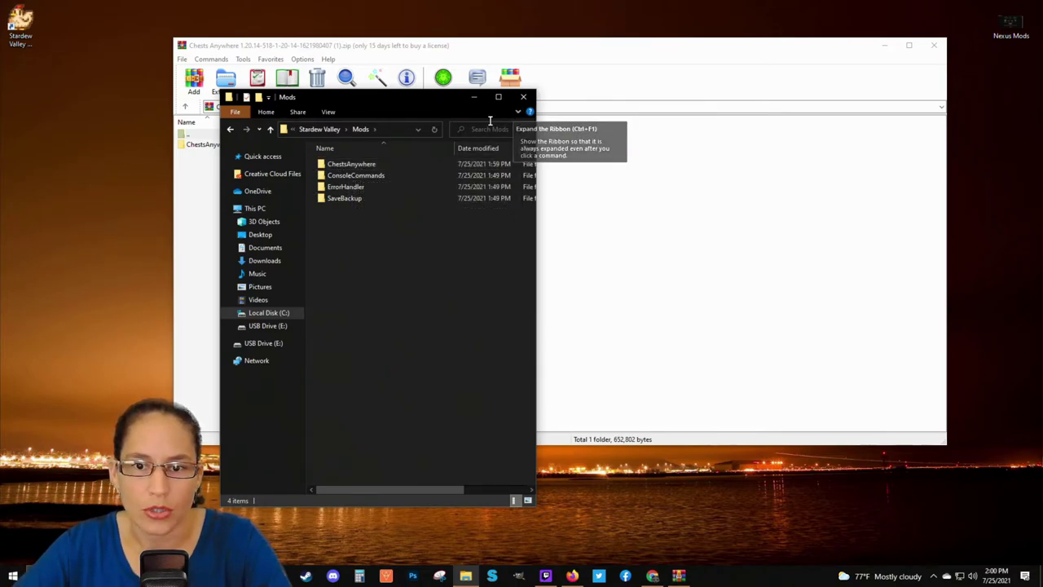
Step: From the common folder, send Stardew Valley to the desktop as a shortcut, then close Explorer
{"action": "left_click", "coordinate": [322, 130]}
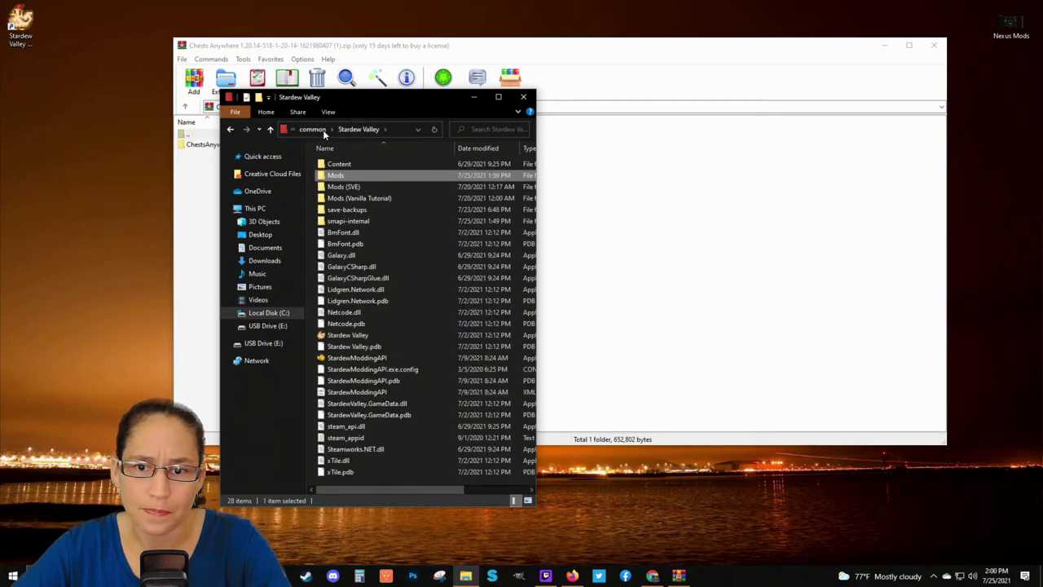
{"action": "left_click", "coordinate": [310, 130]}
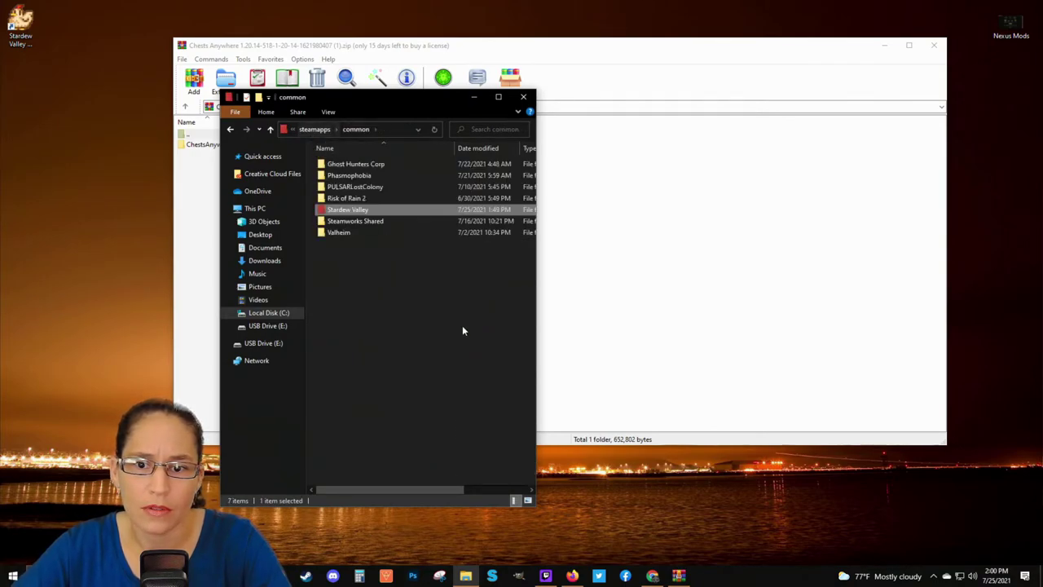
{"action": "right_click", "coordinate": [351, 208]}
{"action": "mouse_move", "coordinate": [501, 378]}
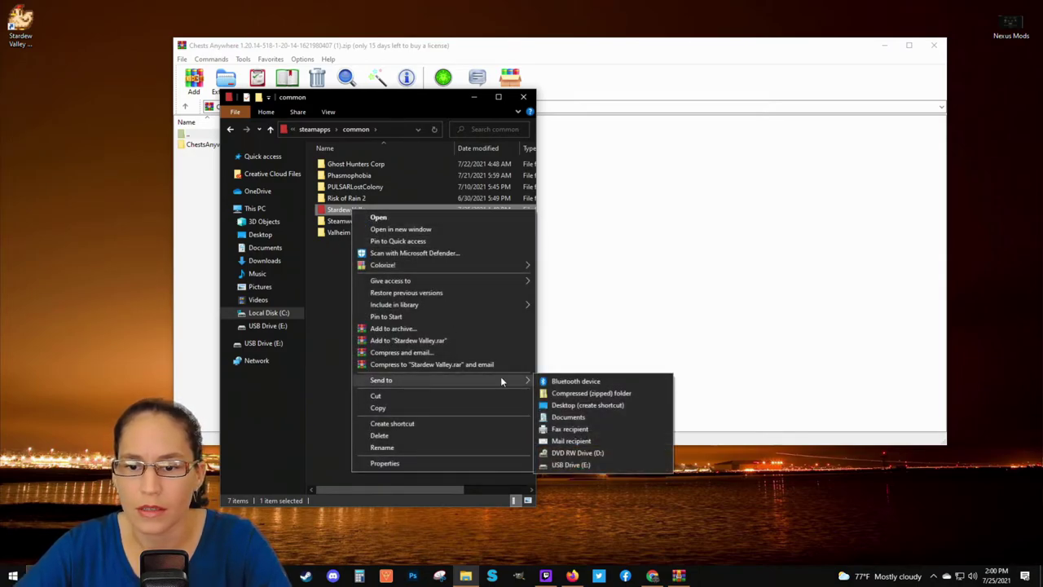
{"action": "left_click", "coordinate": [581, 405]}
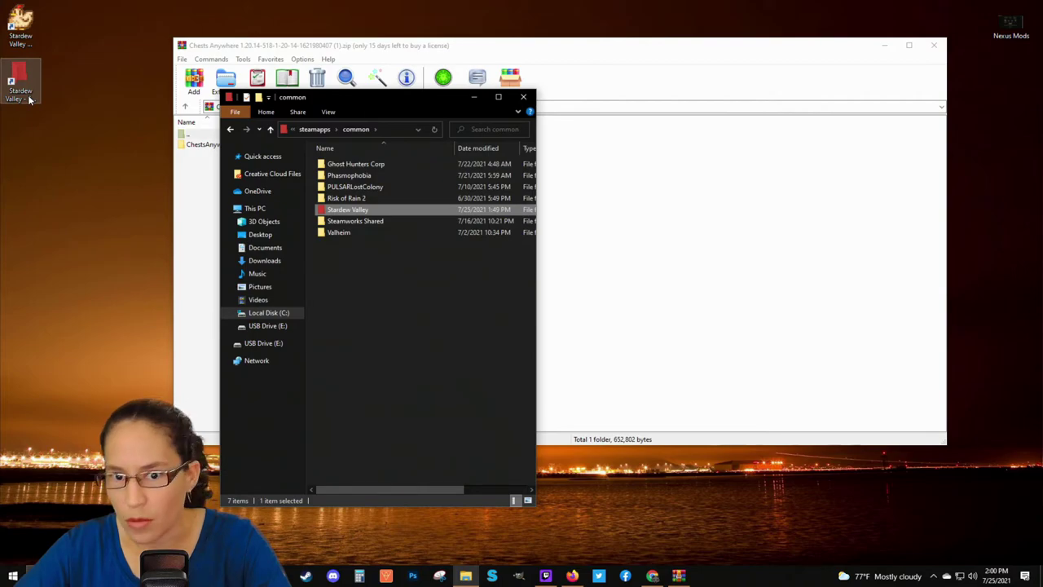
{"action": "left_click", "coordinate": [523, 97]}
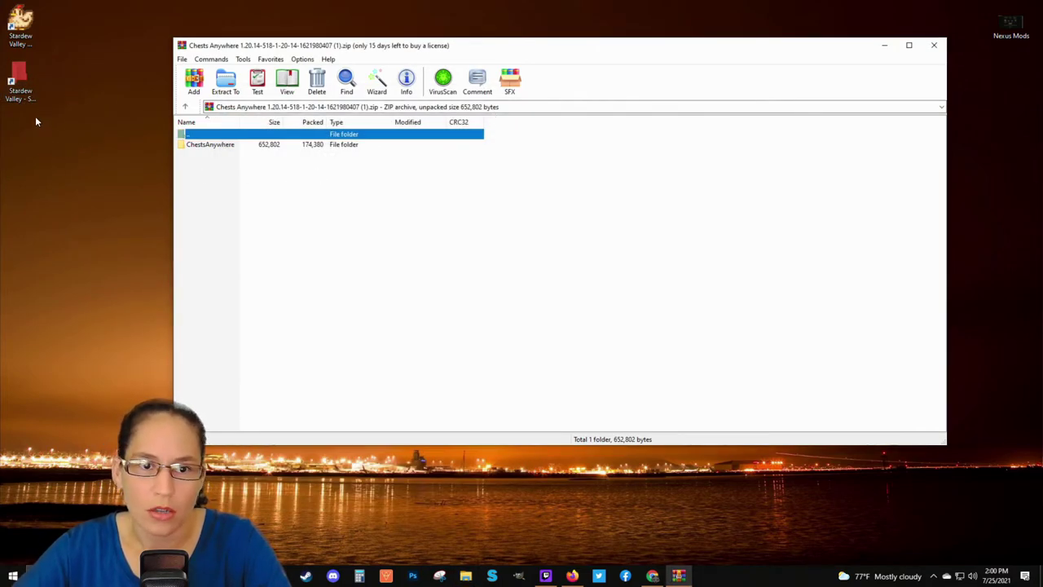
Step: Reopen the Mods folder via the new desktop shortcut, check ChestsAnywhere, then close the window
{"action": "double_click", "coordinate": [25, 88]}
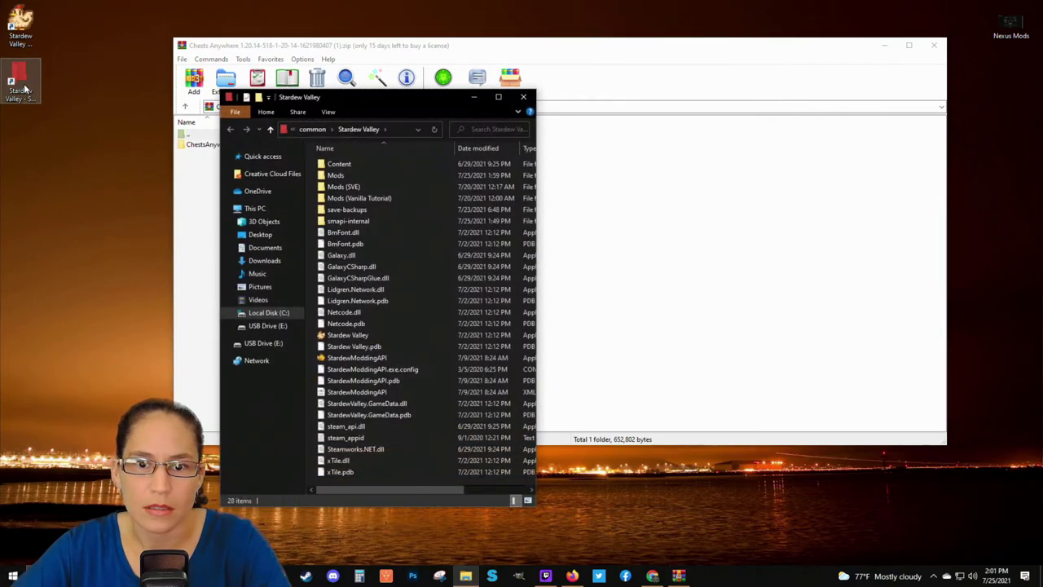
{"action": "double_click", "coordinate": [352, 175]}
{"action": "left_click", "coordinate": [356, 167]}
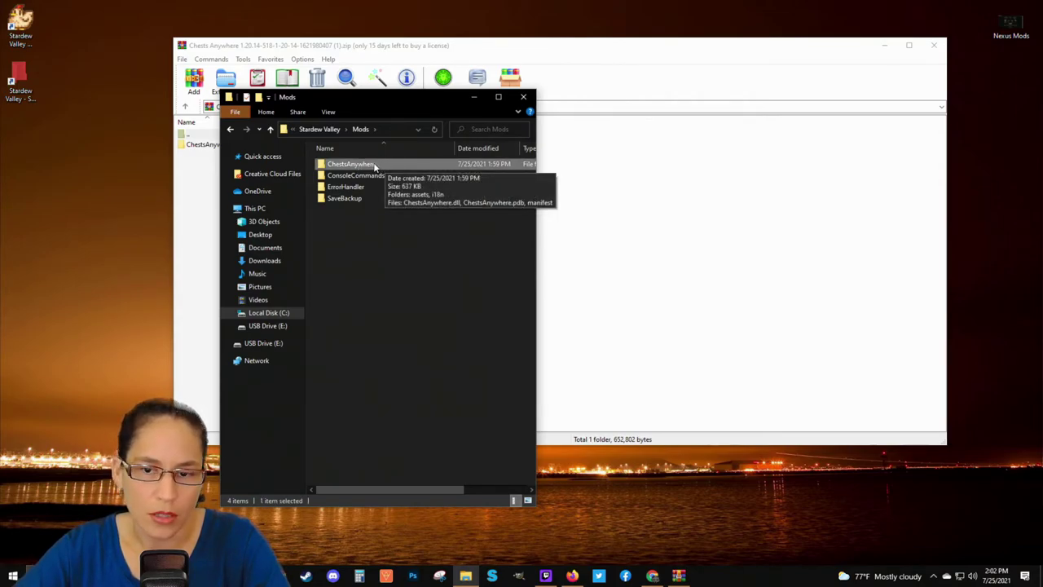
{"action": "right_click", "coordinate": [376, 167]}
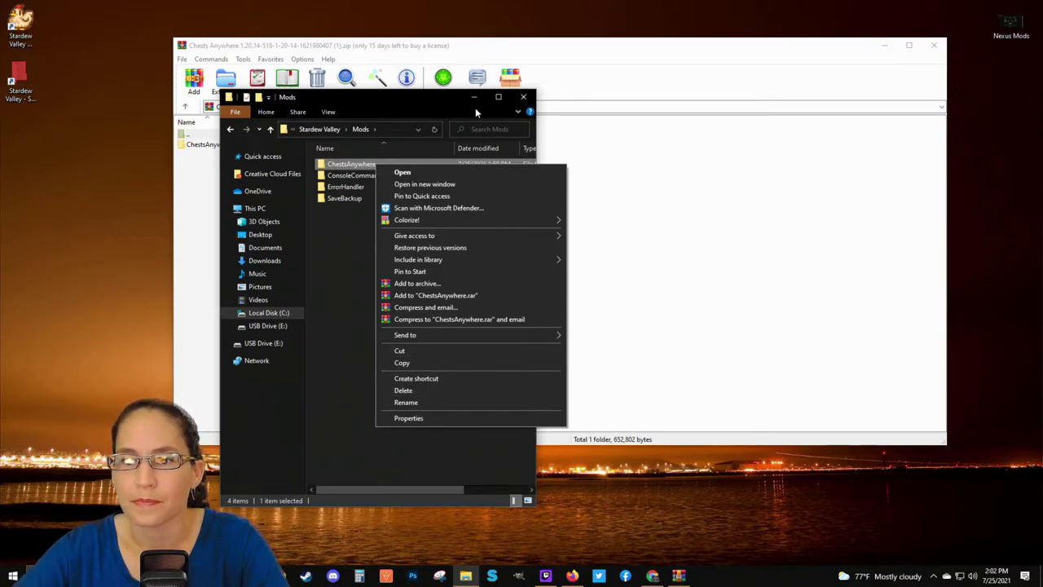
{"action": "left_click", "coordinate": [522, 100]}
{"action": "left_click", "coordinate": [526, 98]}
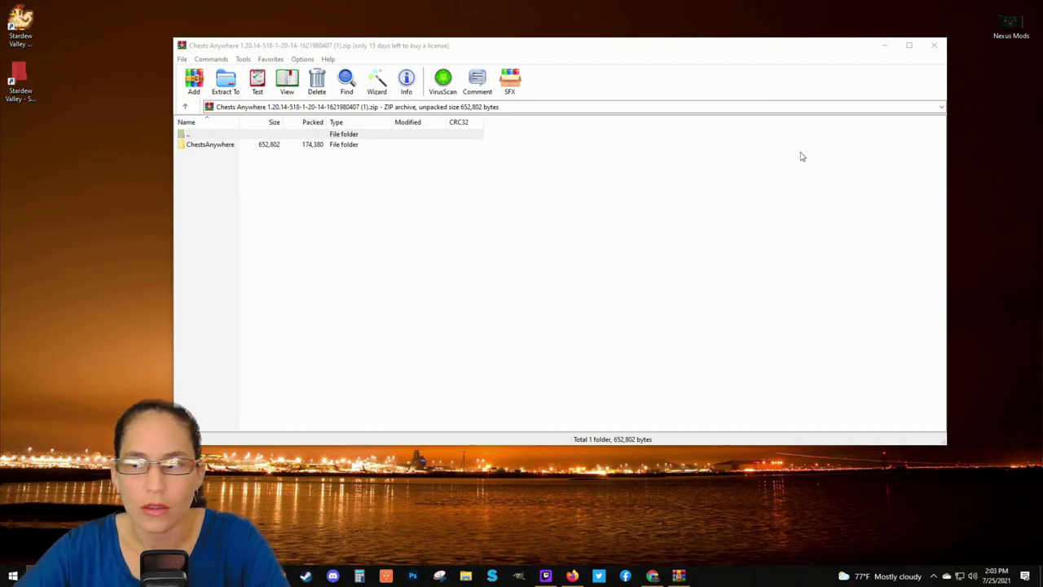
Step: Close the WinRAR window holding the Chests Anywhere archive
{"action": "left_click", "coordinate": [935, 46]}
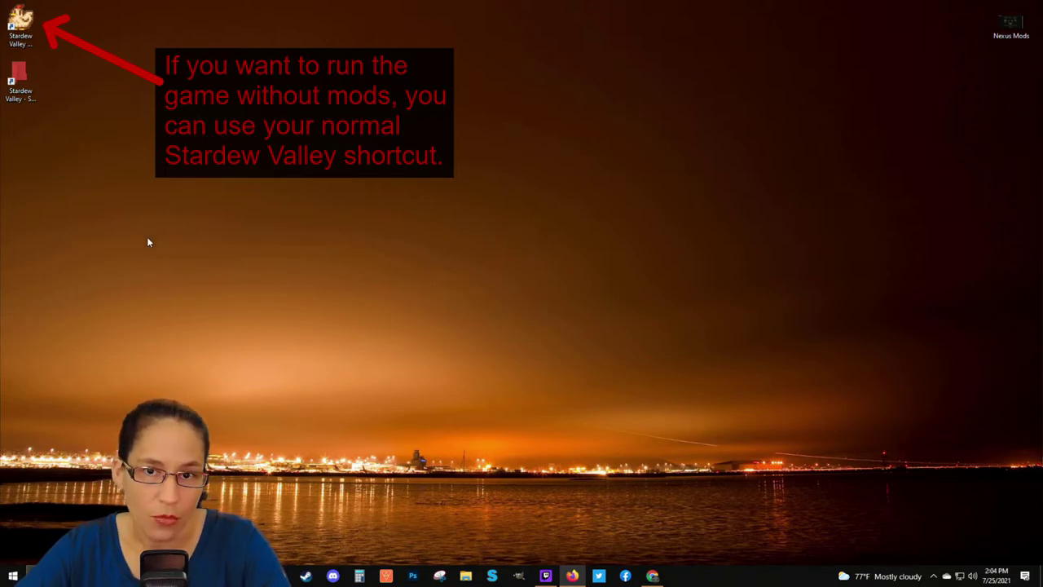
Step: Open a new Explorer window at C:\Program Files (x86)\Steam\steamapps\common\Stardew Valley
{"action": "left_click", "coordinate": [466, 577]}
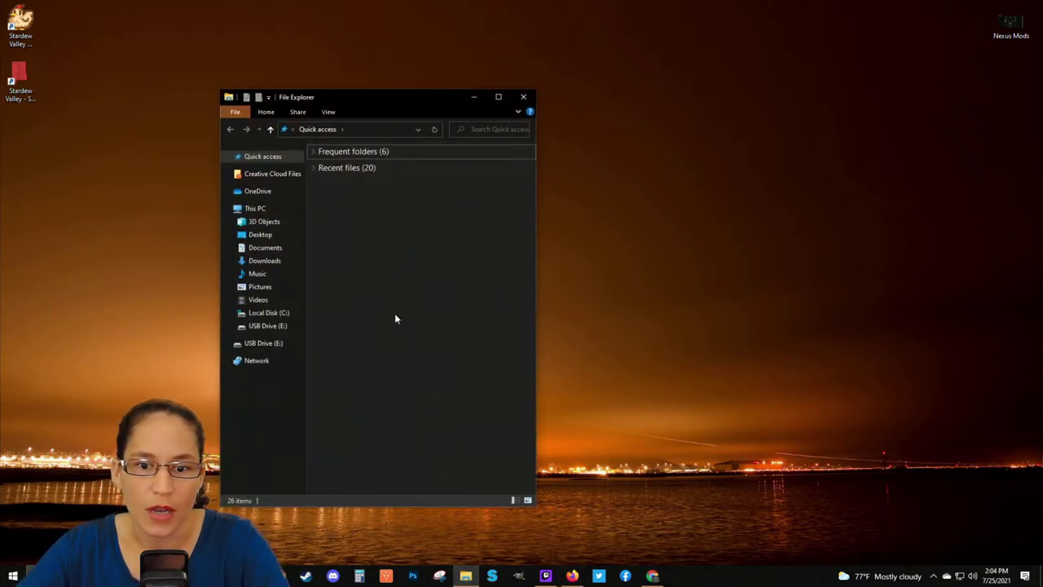
{"action": "left_click", "coordinate": [276, 313]}
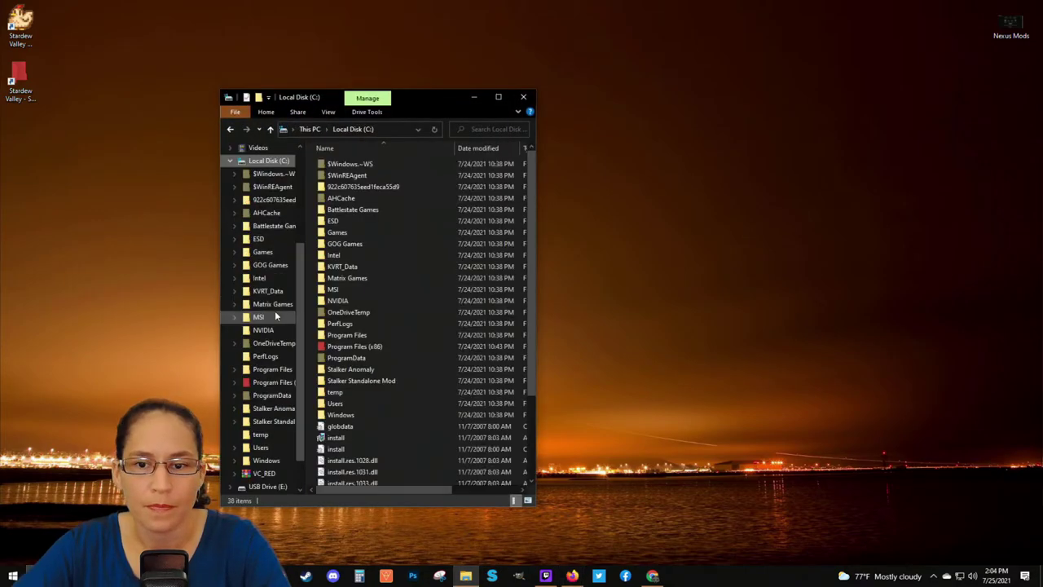
{"action": "double_click", "coordinate": [345, 346]}
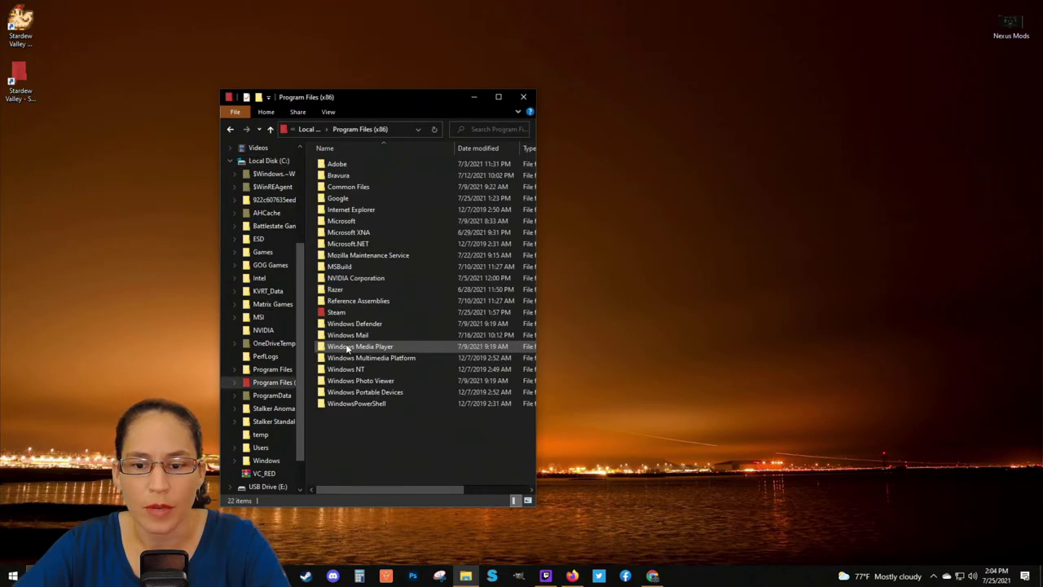
{"action": "double_click", "coordinate": [341, 314]}
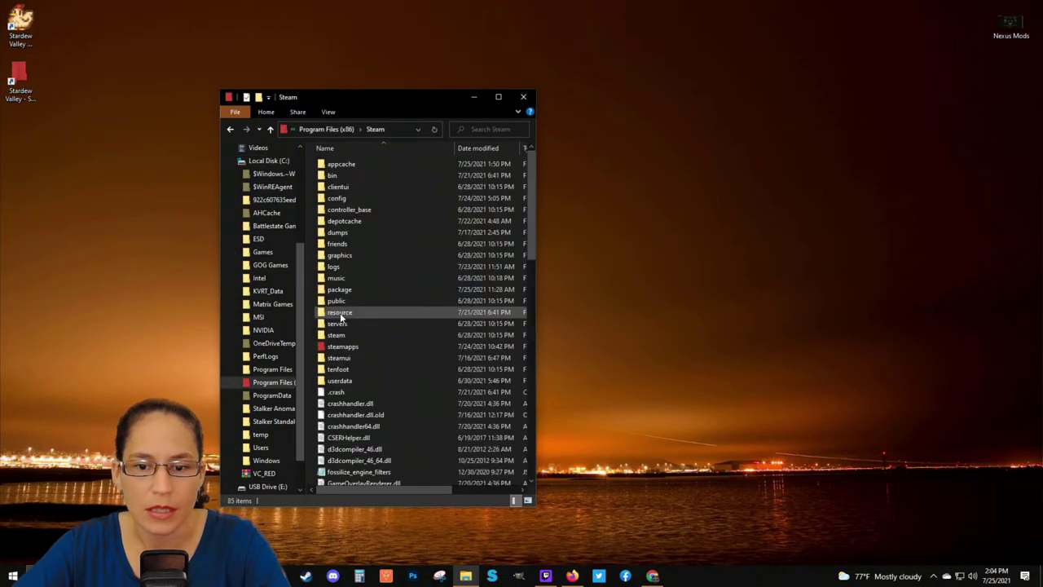
{"action": "double_click", "coordinate": [346, 346]}
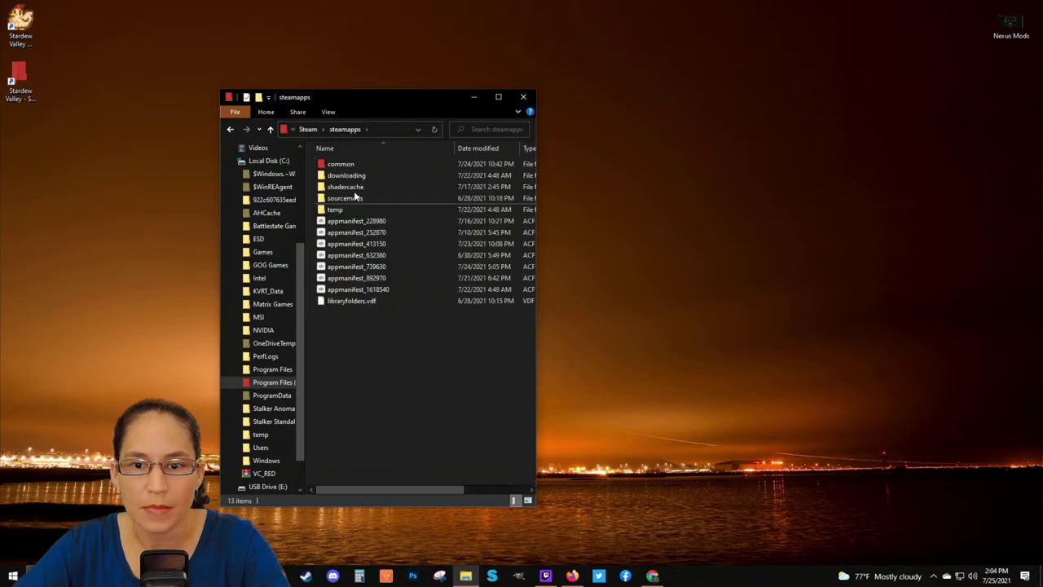
{"action": "double_click", "coordinate": [353, 165]}
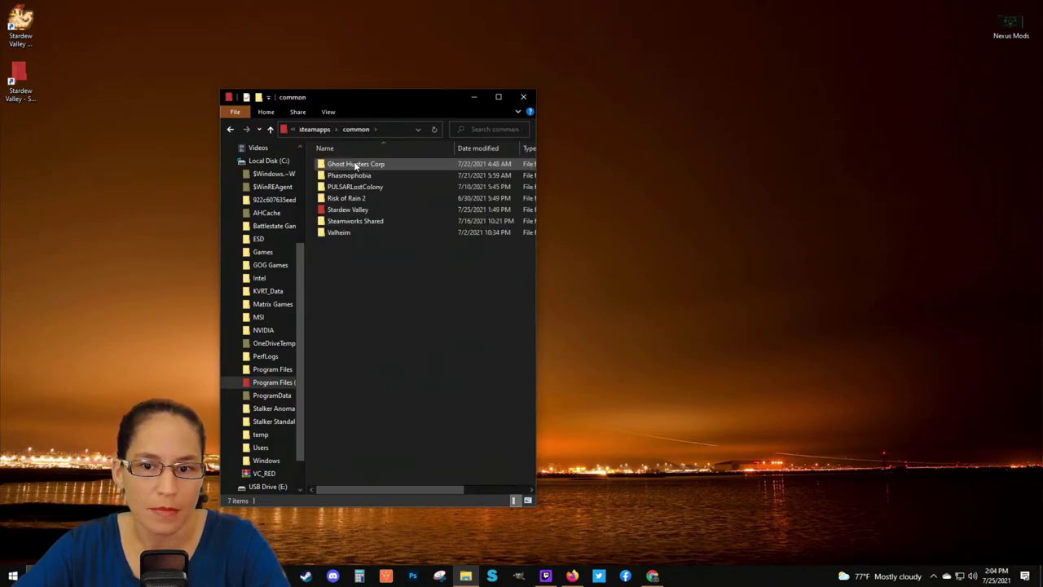
{"action": "double_click", "coordinate": [354, 210]}
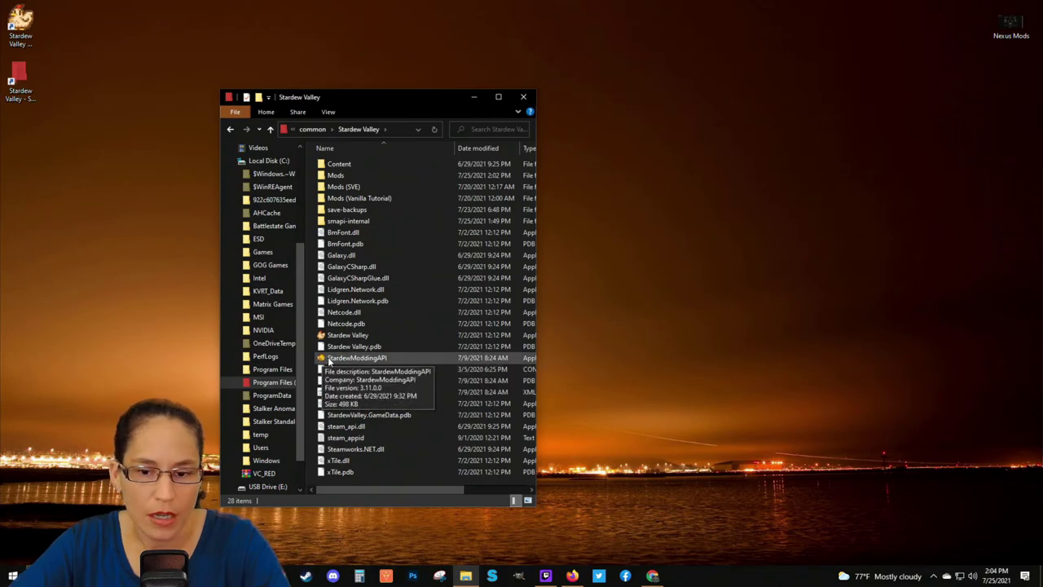
Step: Send StardewModdingAPI to the desktop as a shortcut
{"action": "right_click", "coordinate": [364, 363]}
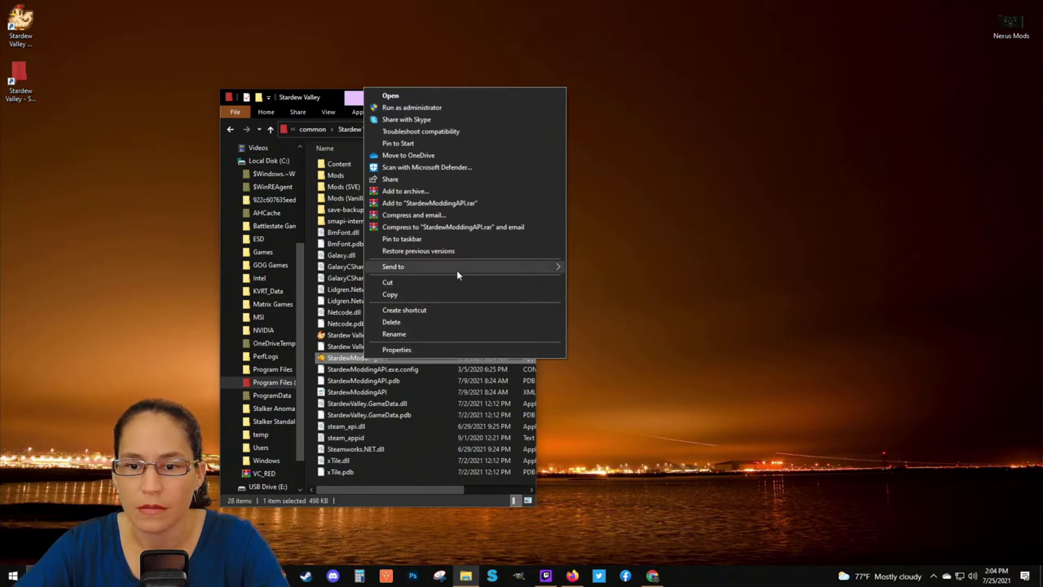
{"action": "mouse_move", "coordinate": [522, 266]}
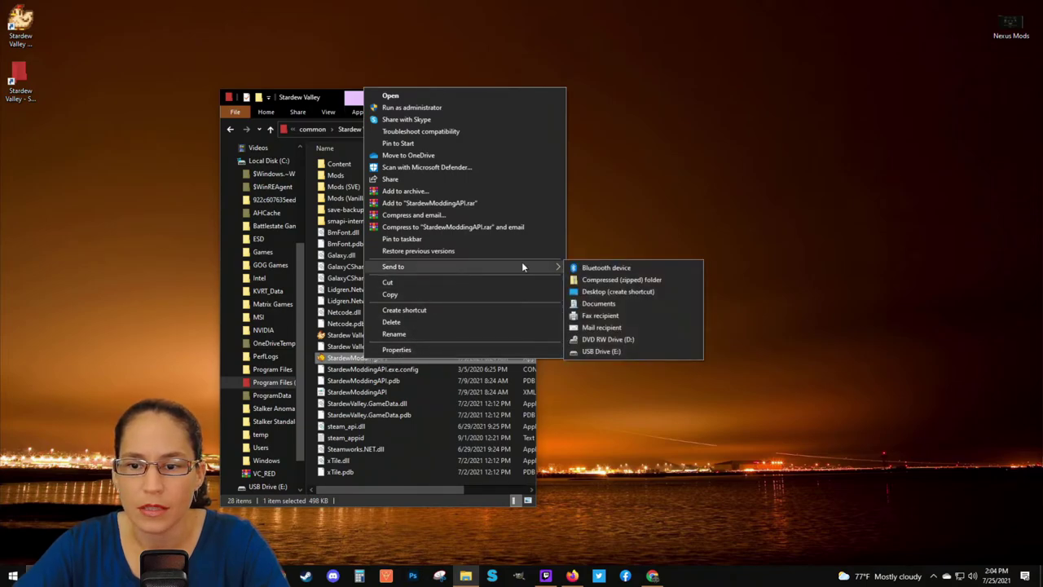
{"action": "left_click", "coordinate": [616, 291]}
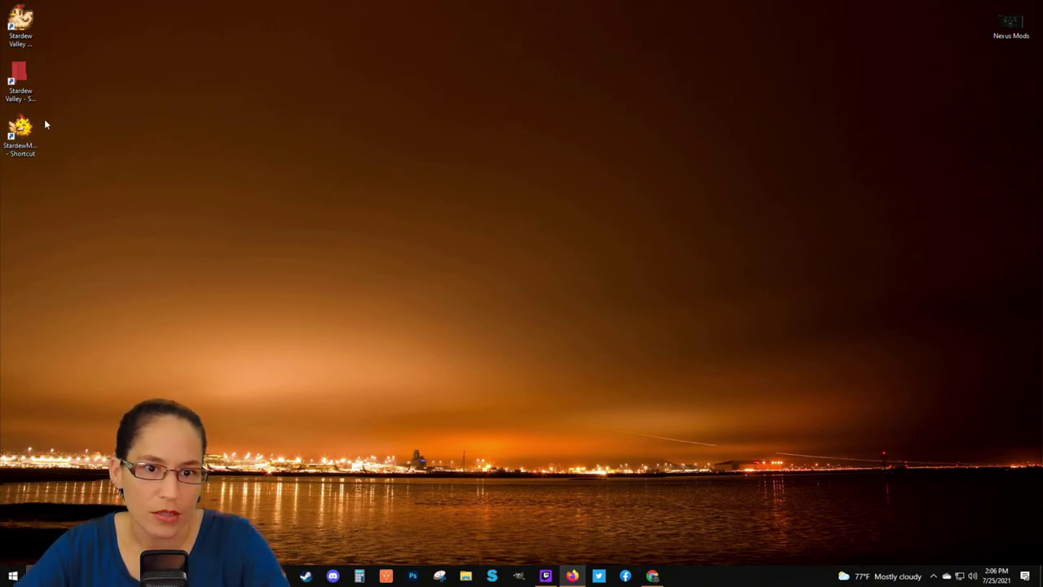
Step: Open the Mods folder from the Stardew Valley shortcut in a widened window and copy its address
{"action": "double_click", "coordinate": [25, 79]}
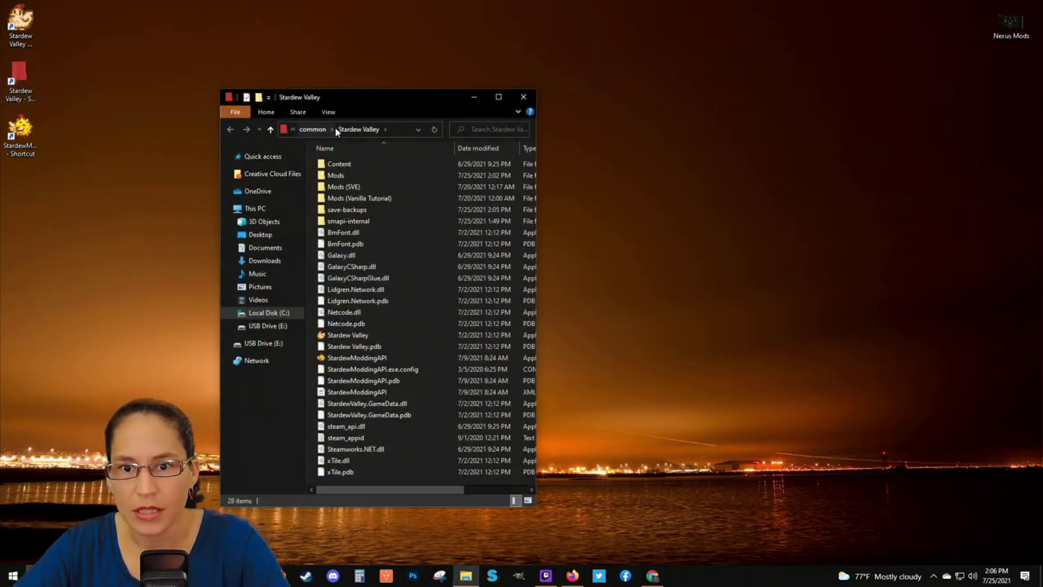
{"action": "left_click_drag", "start_coordinate": [536, 125], "coordinate": [727, 120]}
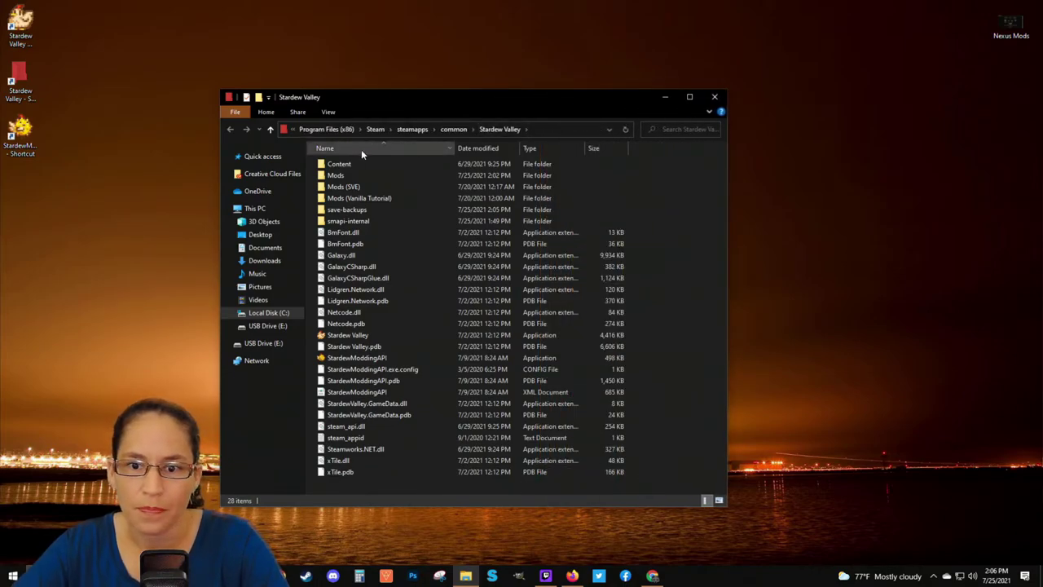
{"action": "double_click", "coordinate": [339, 177]}
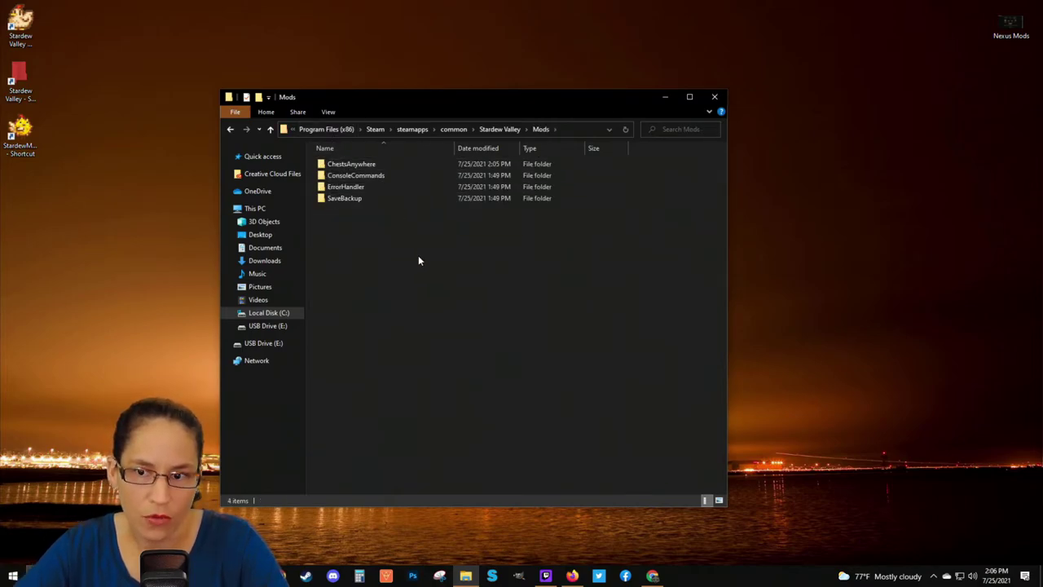
{"action": "right_click", "coordinate": [573, 131]}
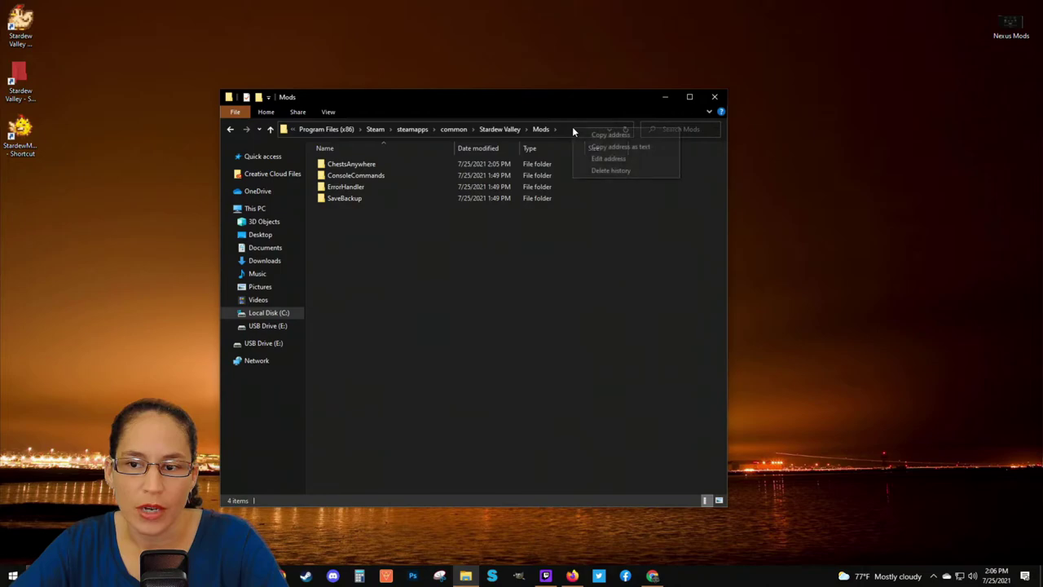
{"action": "left_click", "coordinate": [602, 136]}
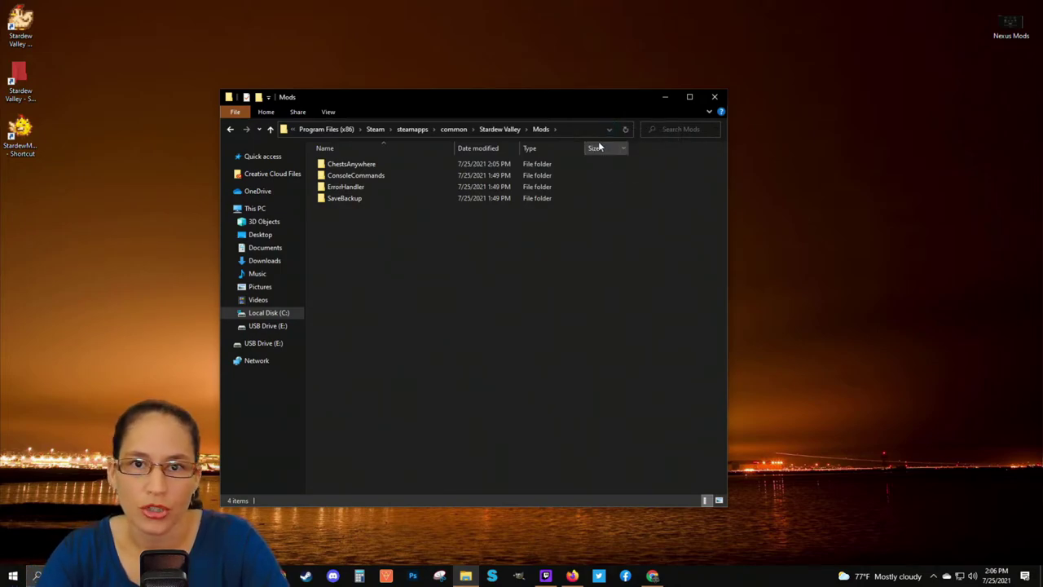